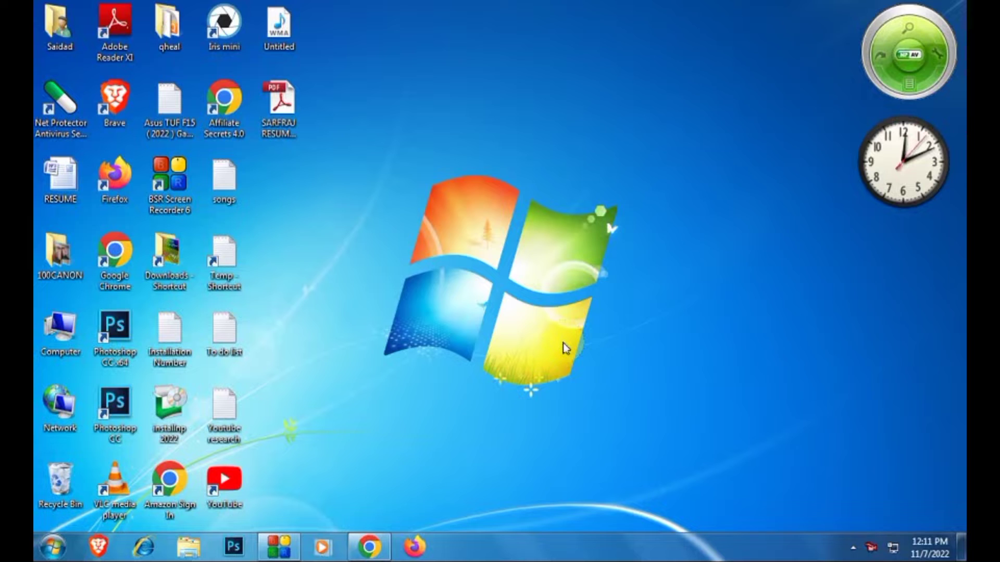
- Select the 88.7 KB resume PDF among the Windows desktop files
{"action": "left_click", "coordinate": [290, 131]}
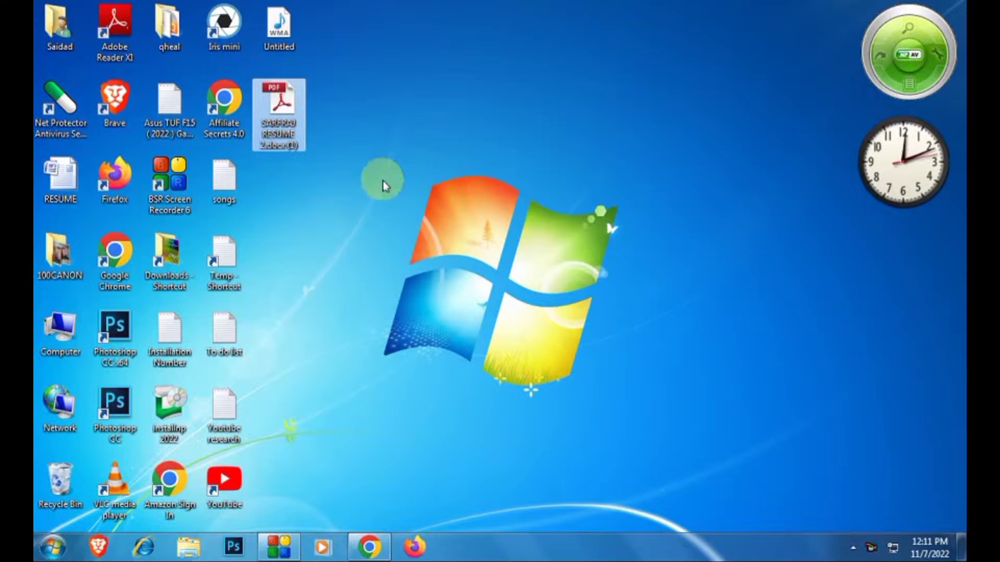
{"action": "mouse_move", "coordinate": [279, 110]}
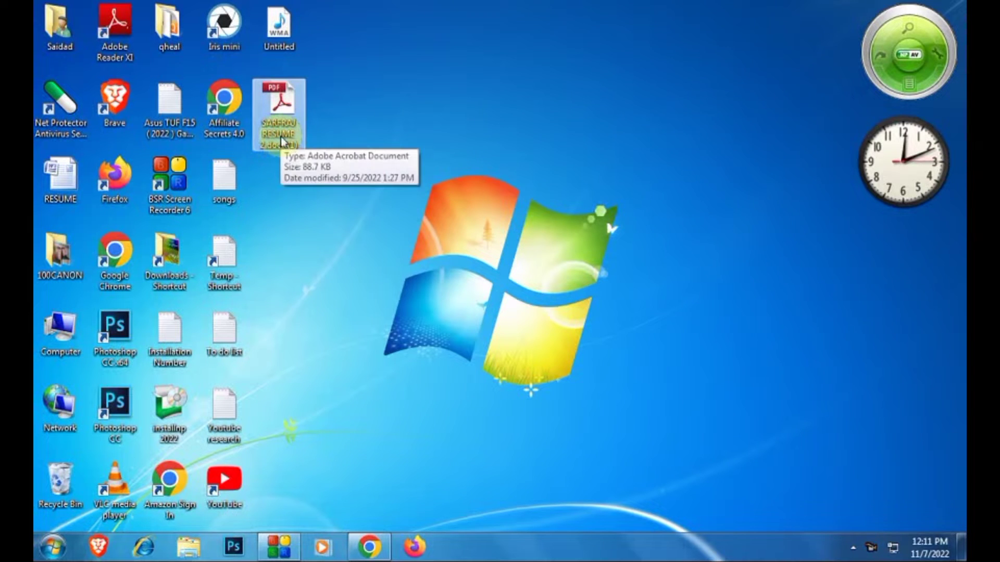
{"action": "left_click", "coordinate": [543, 213]}
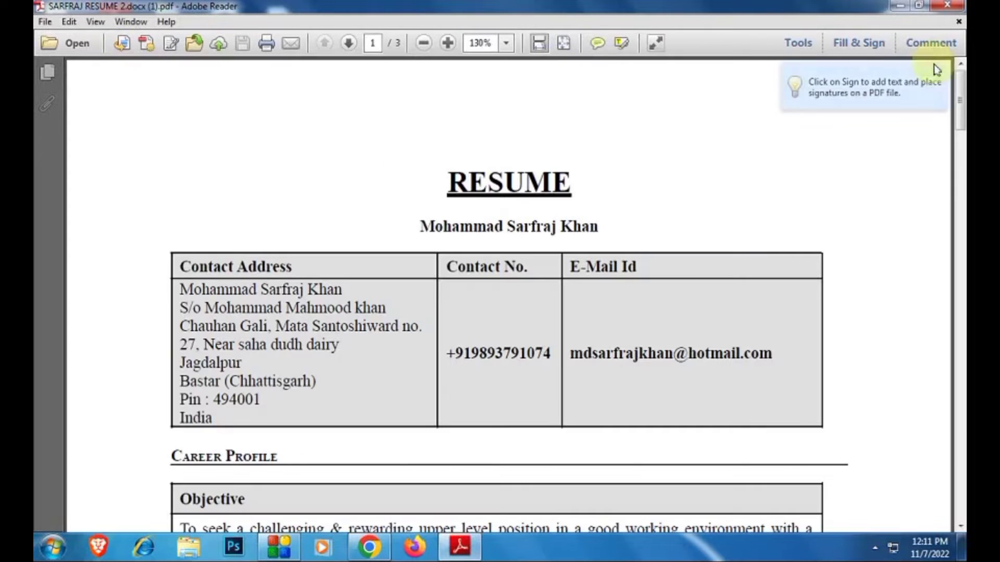
{"action": "scroll", "coordinate": [602, 329], "scroll_direction": "down", "scroll_amount": 2}
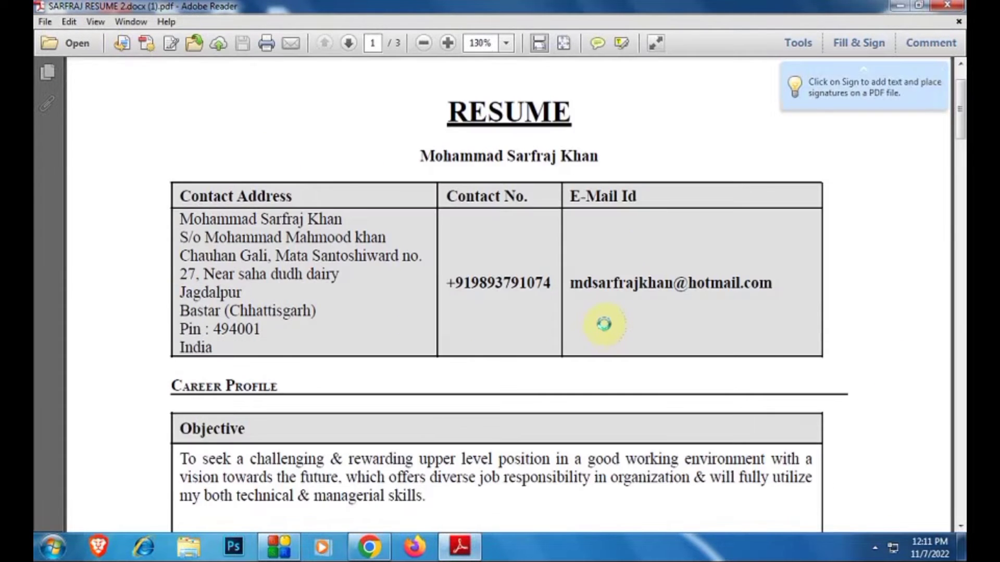
{"action": "scroll", "coordinate": [605, 325], "scroll_direction": "down", "scroll_amount": 4}
{"action": "scroll", "coordinate": [616, 150], "scroll_direction": "up", "scroll_amount": 4}
{"action": "scroll", "coordinate": [805, 326], "scroll_direction": "down", "scroll_amount": 3}
{"action": "scroll", "coordinate": [807, 326], "scroll_direction": "down", "scroll_amount": 3}
{"action": "scroll", "coordinate": [808, 324], "scroll_direction": "down", "scroll_amount": 3}
{"action": "scroll", "coordinate": [808, 324], "scroll_direction": "down", "scroll_amount": 2}
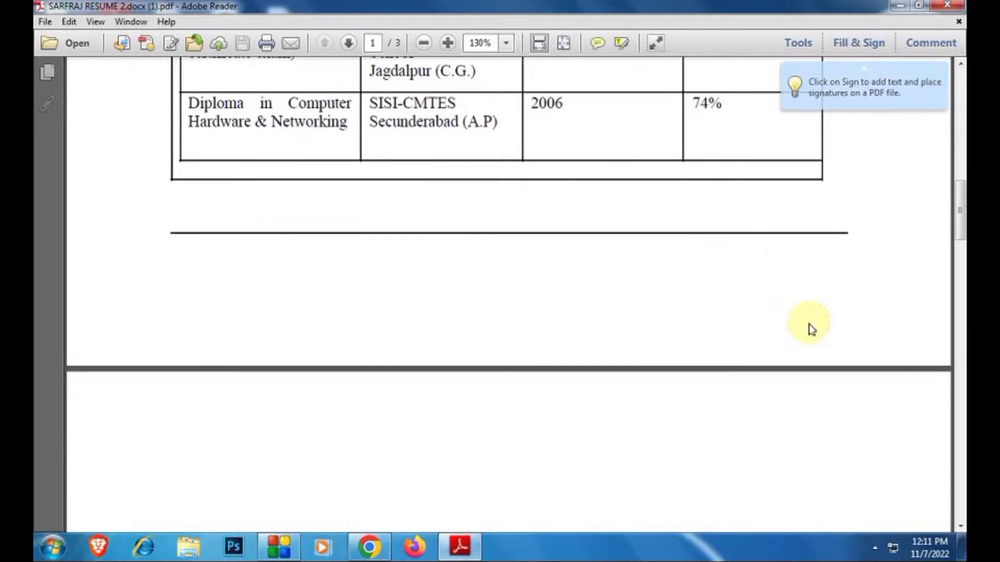
{"action": "left_click", "coordinate": [957, 5]}
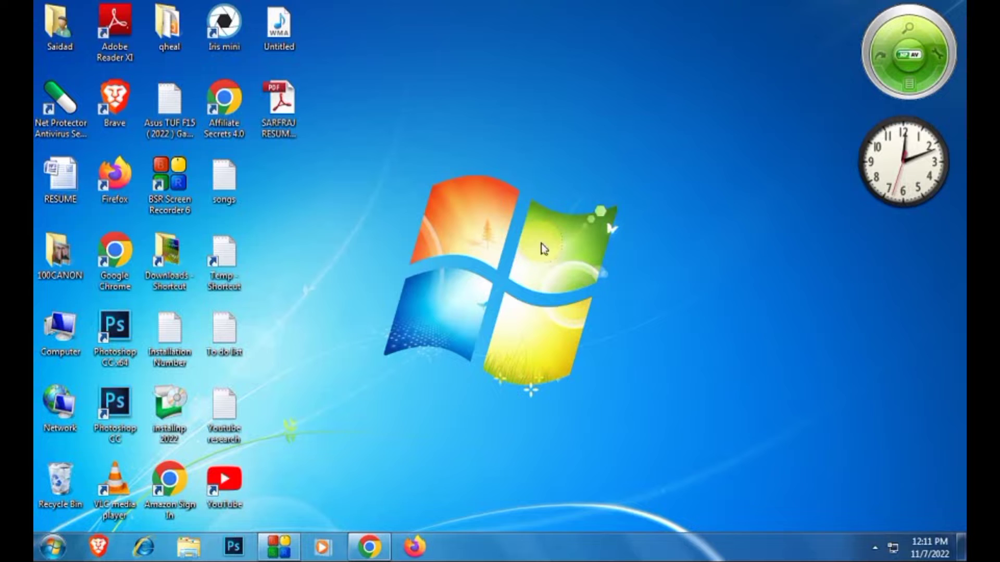
- Restore Chrome and open Google Drive's My Drive from the Google apps grid
{"action": "left_click", "coordinate": [364, 557]}
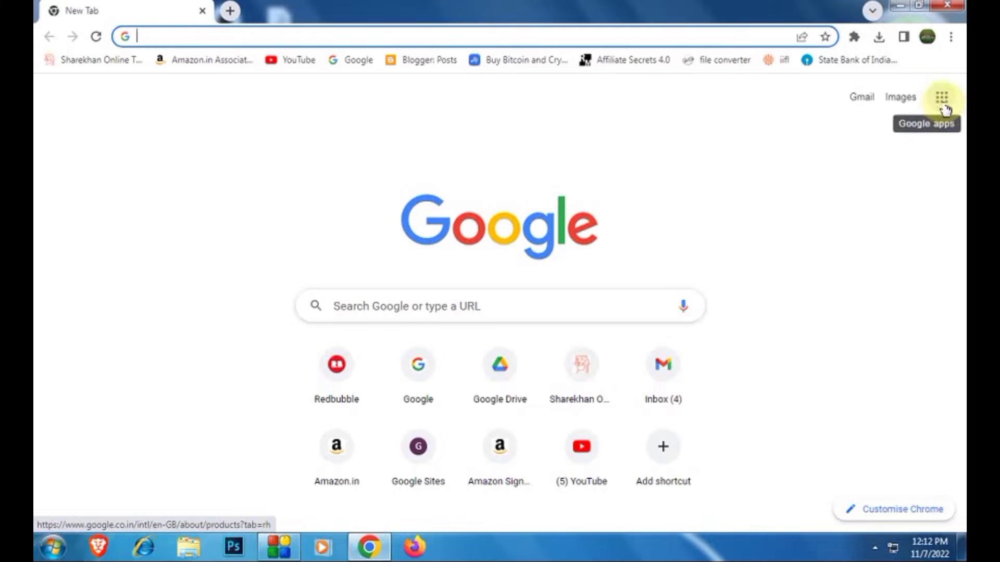
{"action": "left_click", "coordinate": [942, 99]}
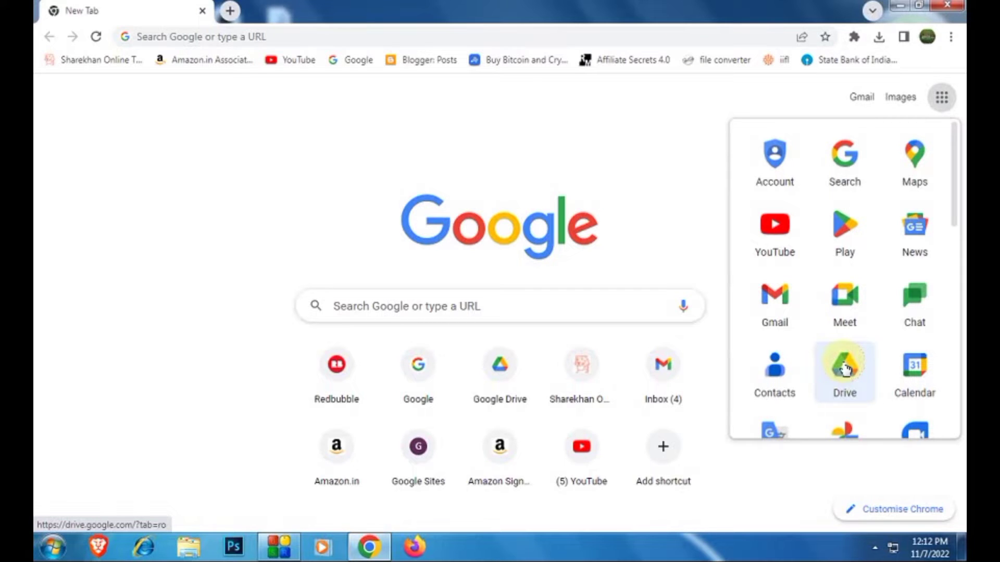
{"action": "left_click", "coordinate": [845, 368]}
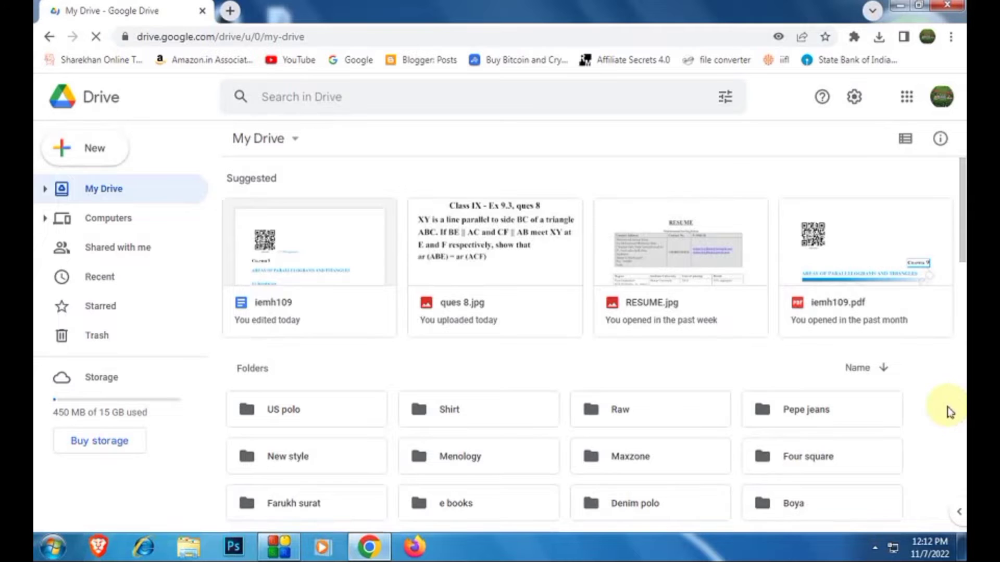
- Upload the resume PDF from the Desktop folder into My Drive using File upload
{"action": "scroll", "coordinate": [944, 409], "scroll_direction": "down", "scroll_amount": 4}
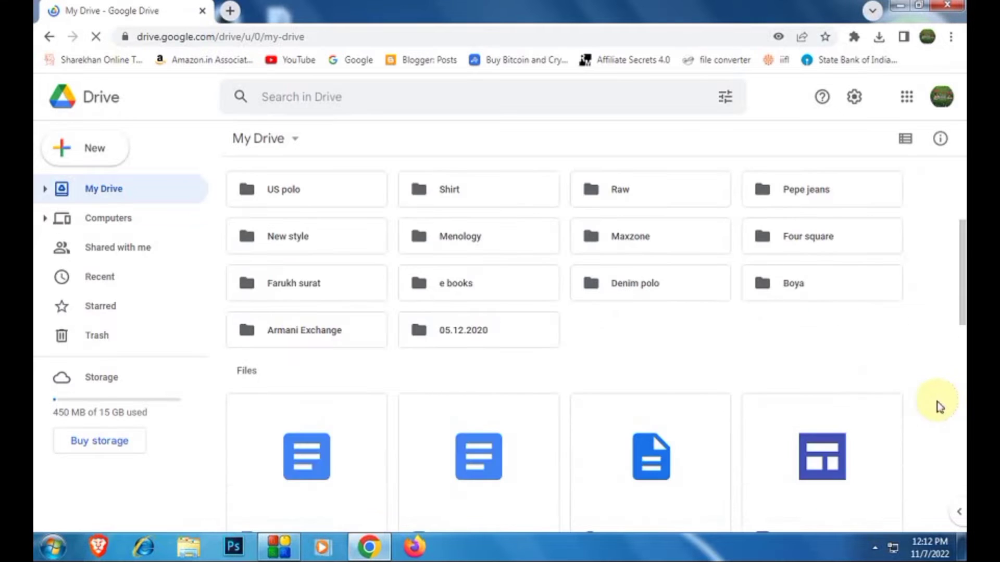
{"action": "scroll", "coordinate": [926, 402], "scroll_direction": "down", "scroll_amount": 5}
{"action": "scroll", "coordinate": [915, 391], "scroll_direction": "down", "scroll_amount": 5}
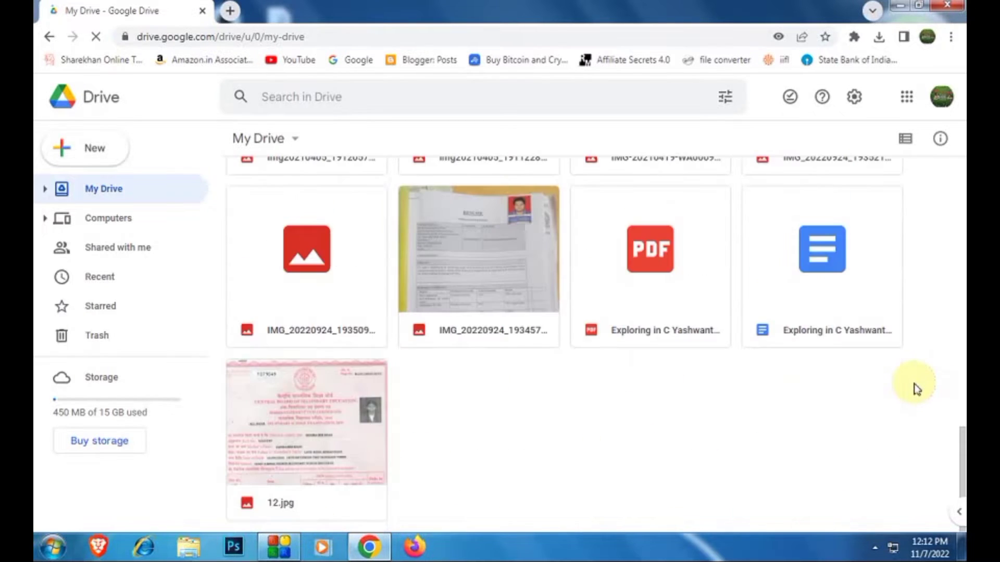
{"action": "right_click", "coordinate": [633, 459]}
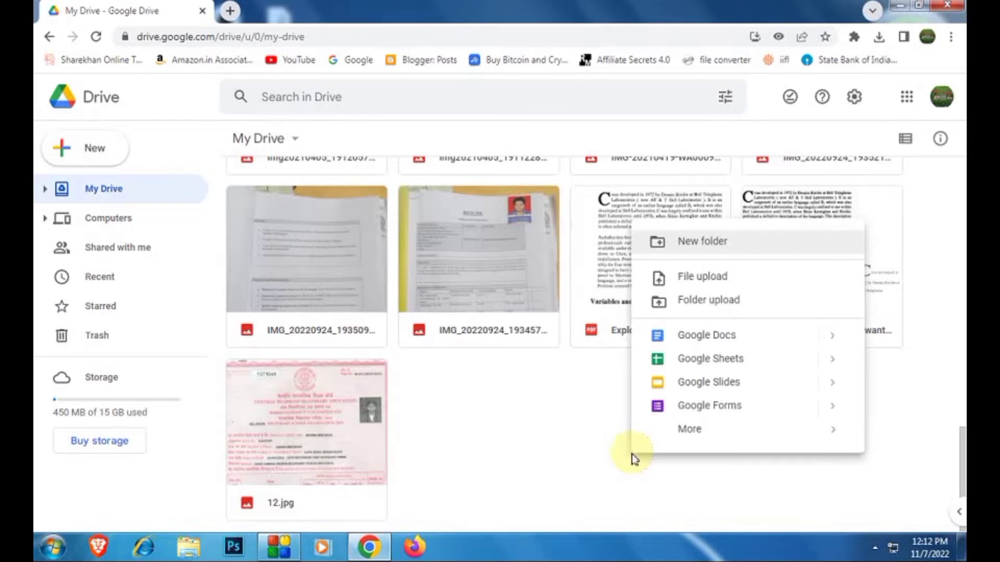
{"action": "left_click", "coordinate": [769, 286]}
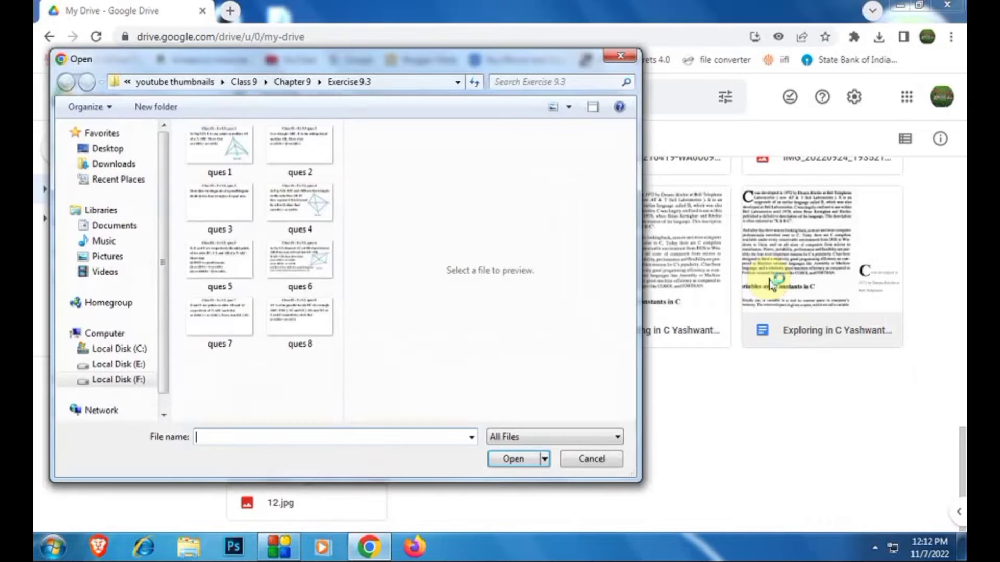
{"action": "left_click", "coordinate": [108, 149]}
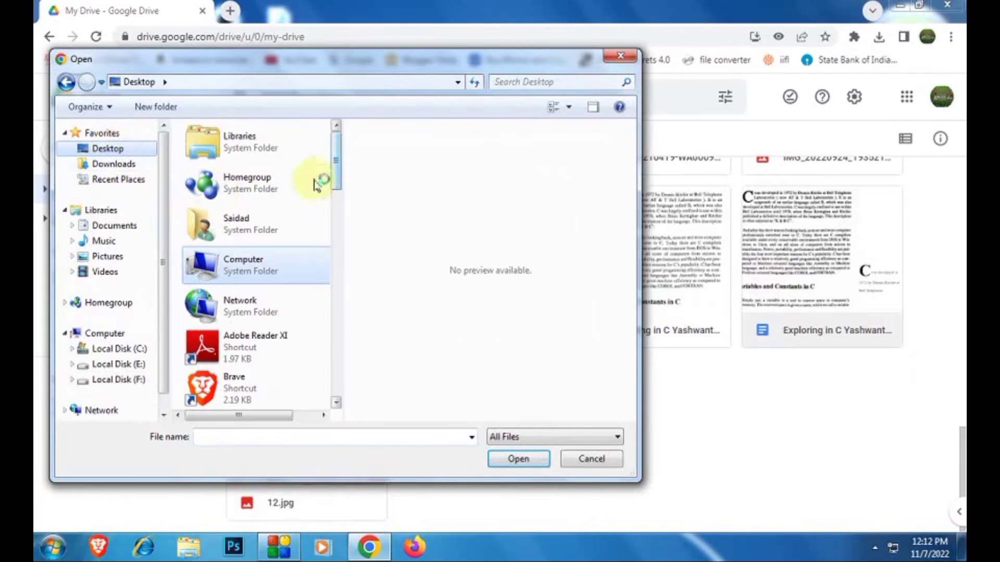
{"action": "left_click_drag", "start_coordinate": [335, 161], "coordinate": [337, 202]}
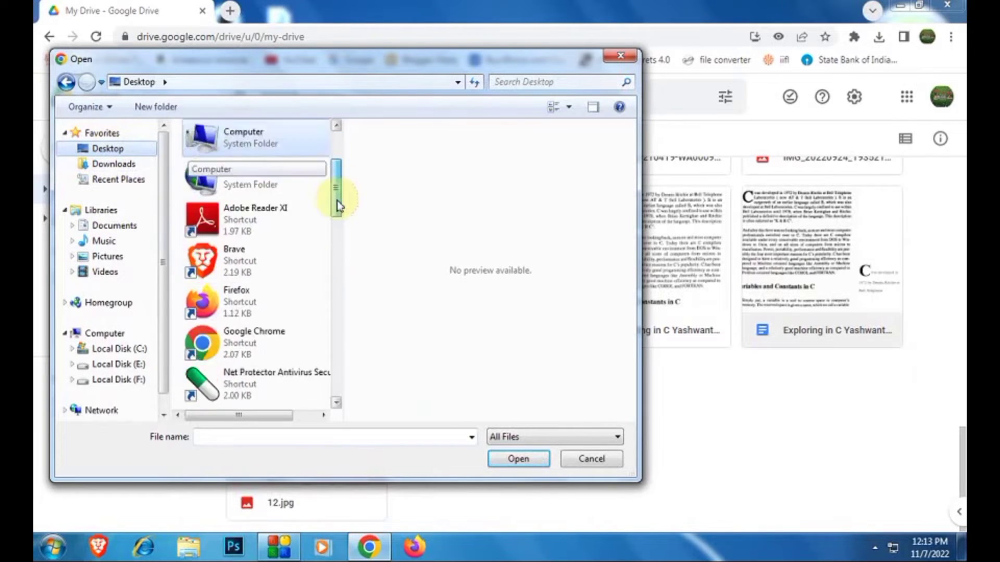
{"action": "left_click", "coordinate": [267, 236]}
{"action": "scroll", "coordinate": [271, 240], "scroll_direction": "down", "scroll_amount": 10}
{"action": "left_click", "coordinate": [267, 148]}
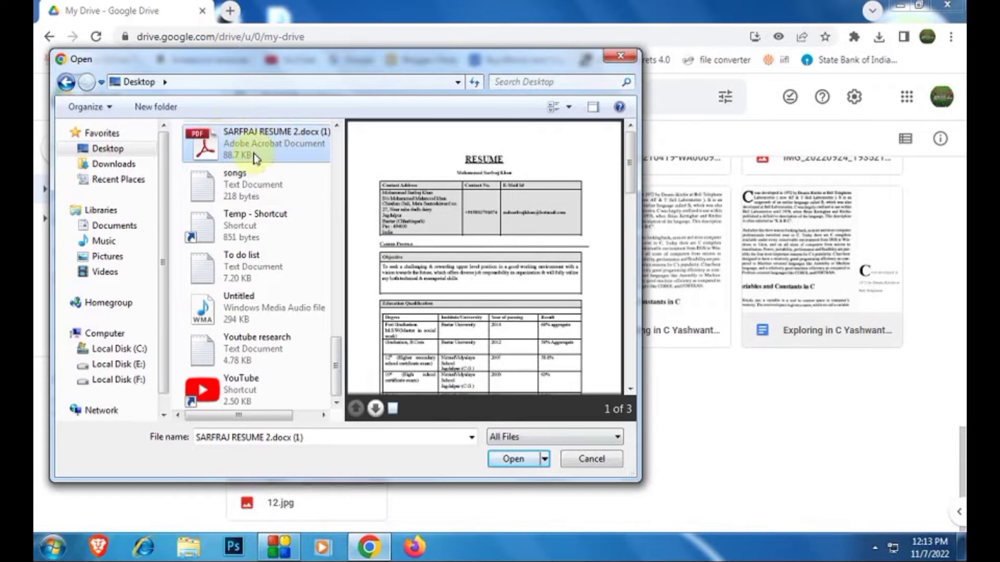
{"action": "double_click", "coordinate": [254, 154]}
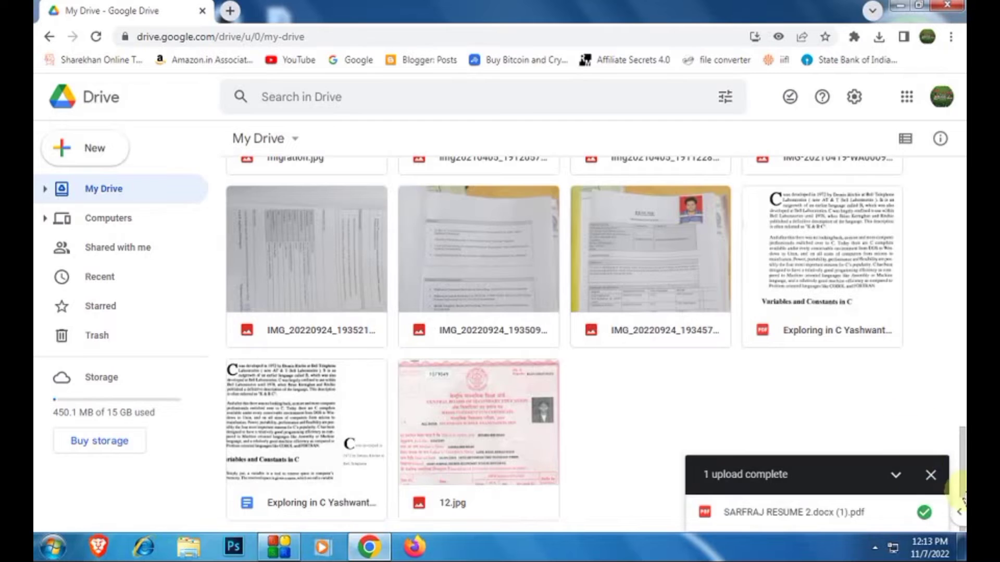
- Find the uploaded resume PDF in My Drive and open it in preview
{"action": "left_click", "coordinate": [931, 475]}
{"action": "scroll", "coordinate": [882, 457], "scroll_direction": "up", "scroll_amount": 15}
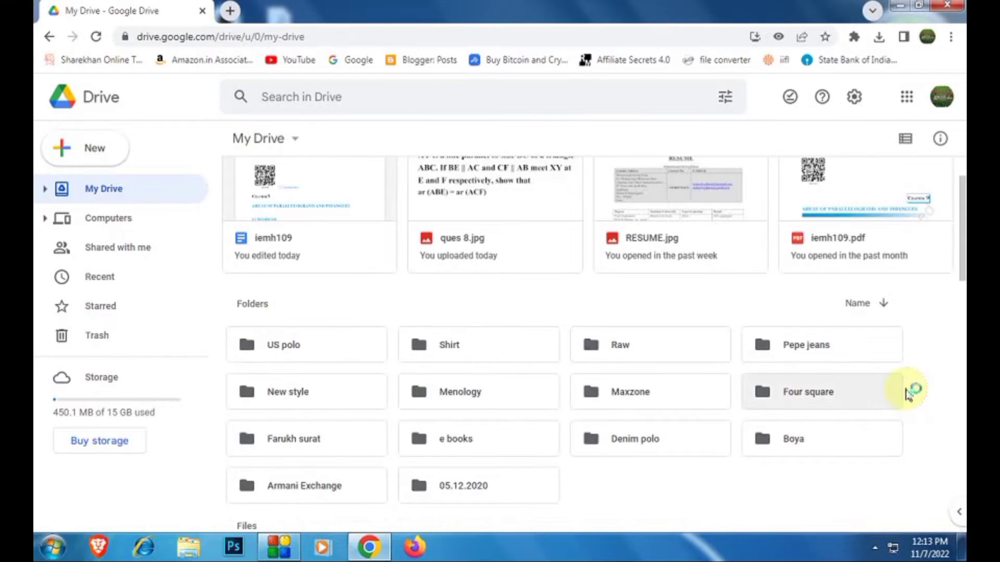
{"action": "scroll", "coordinate": [911, 398], "scroll_direction": "down", "scroll_amount": 2}
{"action": "scroll", "coordinate": [911, 396], "scroll_direction": "down", "scroll_amount": 2}
{"action": "scroll", "coordinate": [909, 393], "scroll_direction": "down", "scroll_amount": 4}
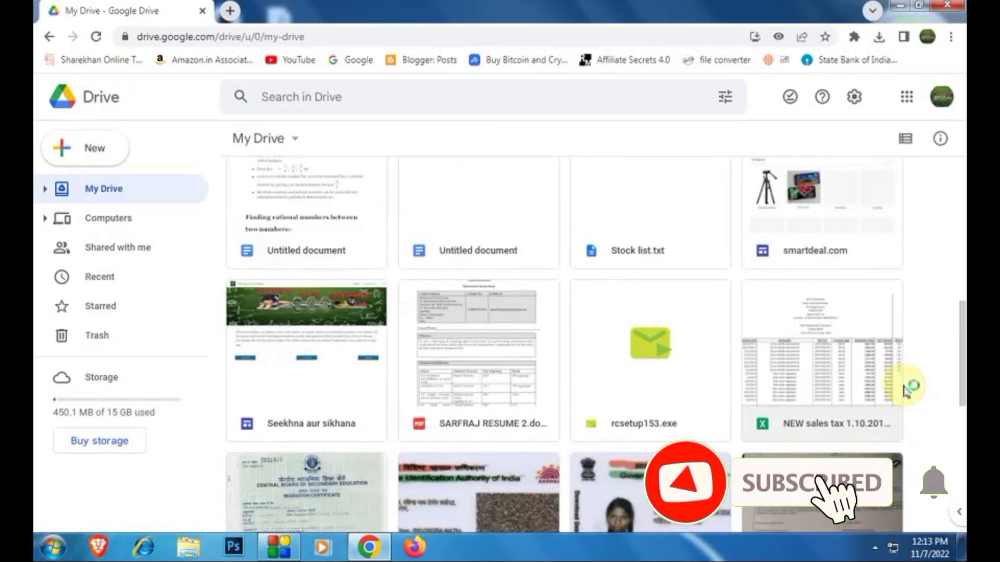
{"action": "scroll", "coordinate": [906, 391], "scroll_direction": "down", "scroll_amount": 4}
{"action": "scroll", "coordinate": [906, 390], "scroll_direction": "down", "scroll_amount": 3}
{"action": "scroll", "coordinate": [906, 390], "scroll_direction": "down", "scroll_amount": 1}
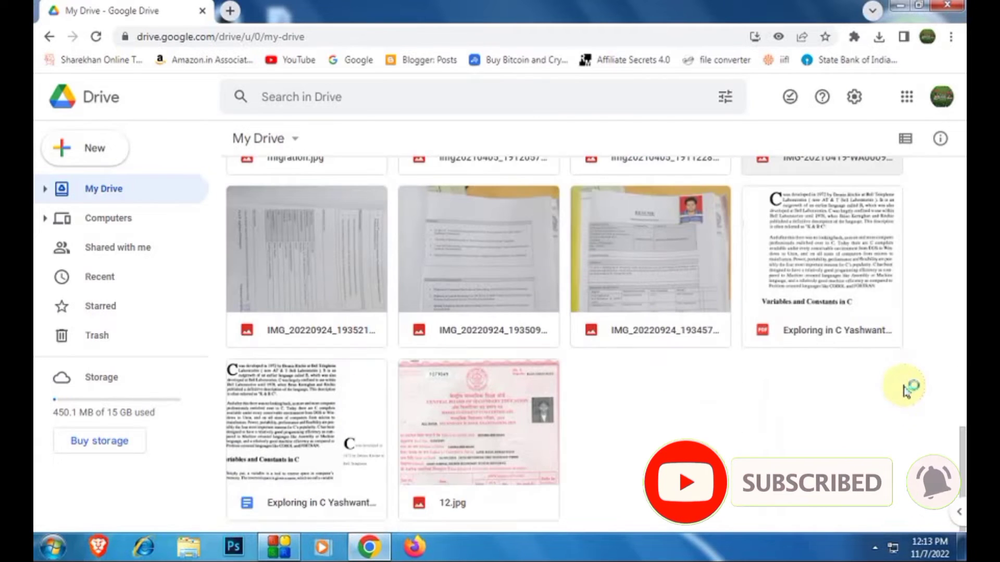
{"action": "scroll", "coordinate": [906, 392], "scroll_direction": "up", "scroll_amount": 2}
{"action": "scroll", "coordinate": [906, 393], "scroll_direction": "up", "scroll_amount": 1}
{"action": "scroll", "coordinate": [906, 392], "scroll_direction": "up", "scroll_amount": 3}
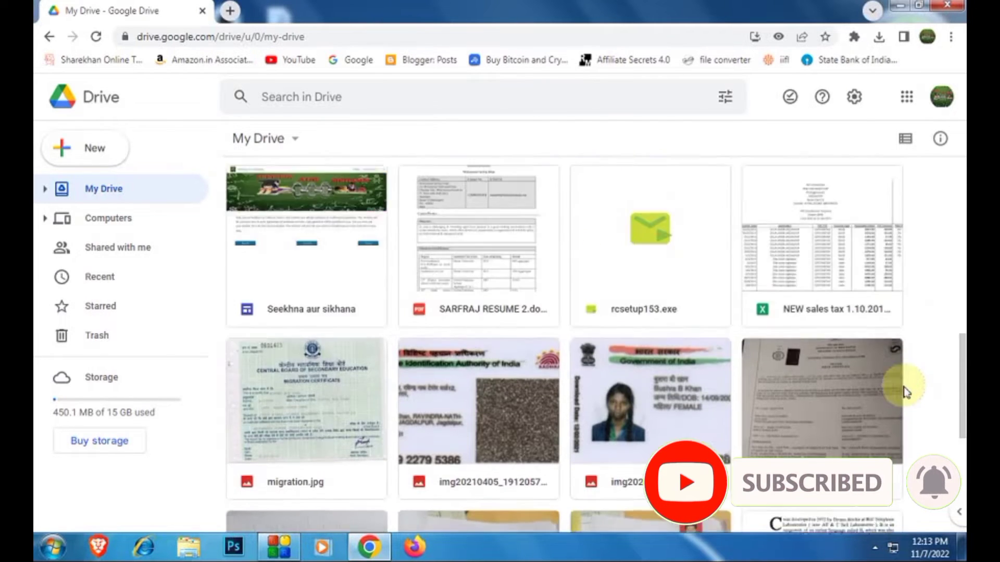
{"action": "scroll", "coordinate": [905, 391], "scroll_direction": "up", "scroll_amount": 1}
{"action": "left_click", "coordinate": [421, 300]}
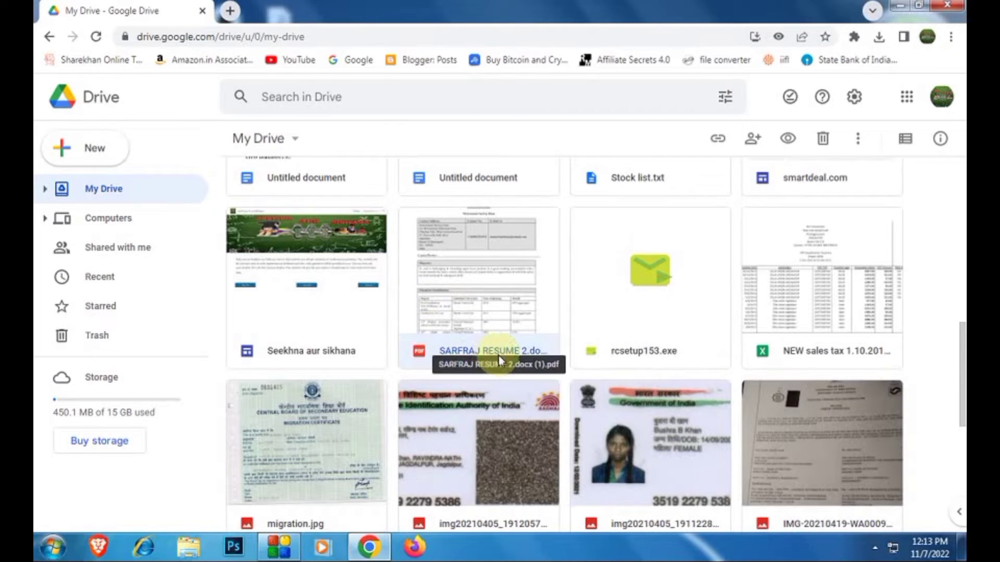
{"action": "double_click", "coordinate": [476, 298]}
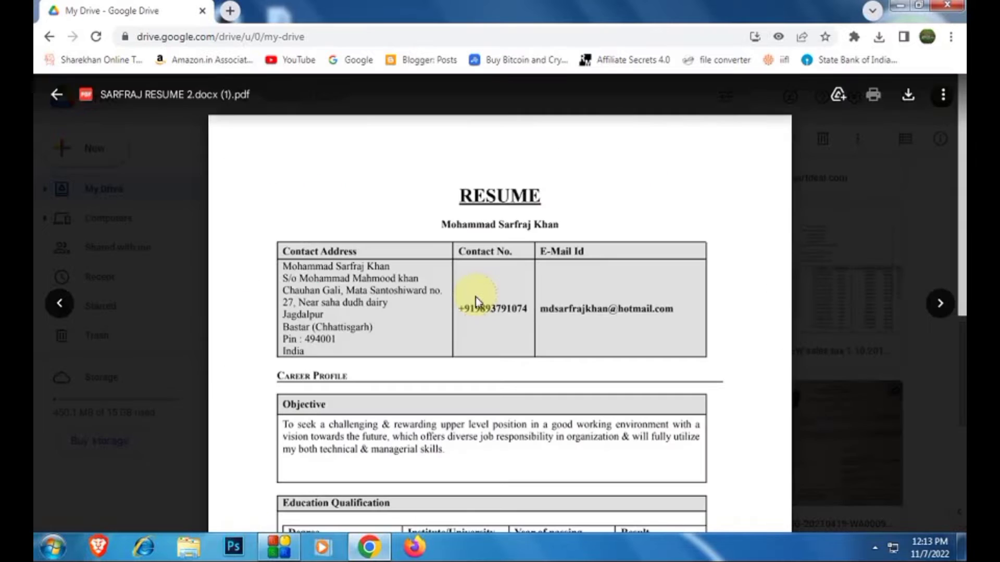
- Open the previewed PDF with Google Docs to convert it into an editable document
{"action": "scroll", "coordinate": [592, 239], "scroll_direction": "down", "scroll_amount": 5}
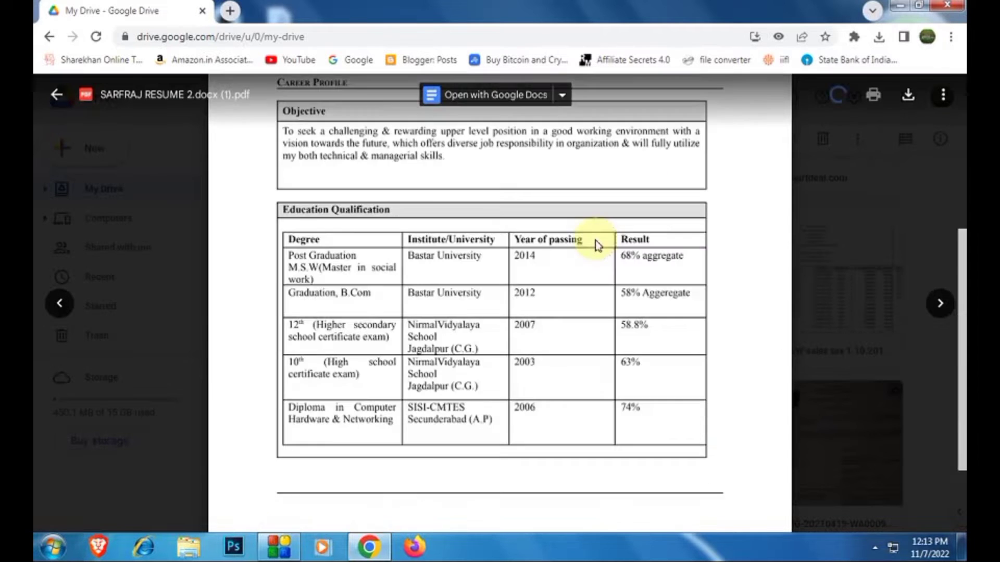
{"action": "scroll", "coordinate": [597, 241], "scroll_direction": "up", "scroll_amount": 5}
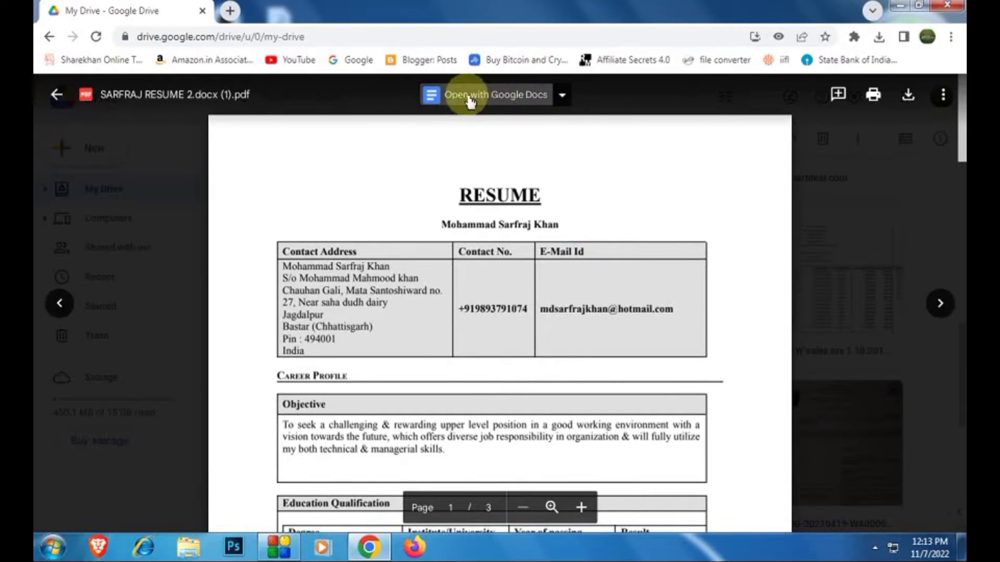
{"action": "left_click", "coordinate": [562, 96]}
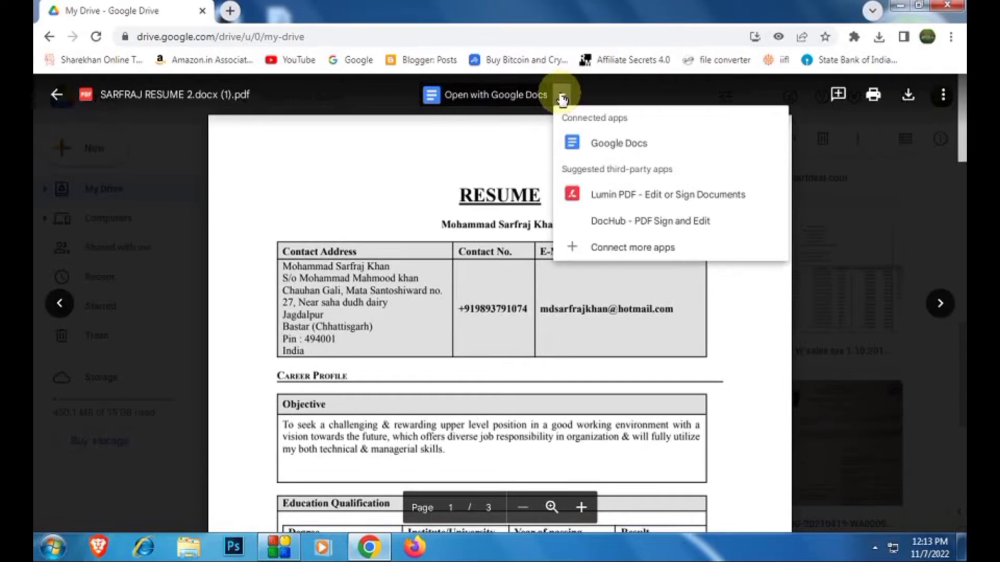
{"action": "left_click", "coordinate": [655, 151]}
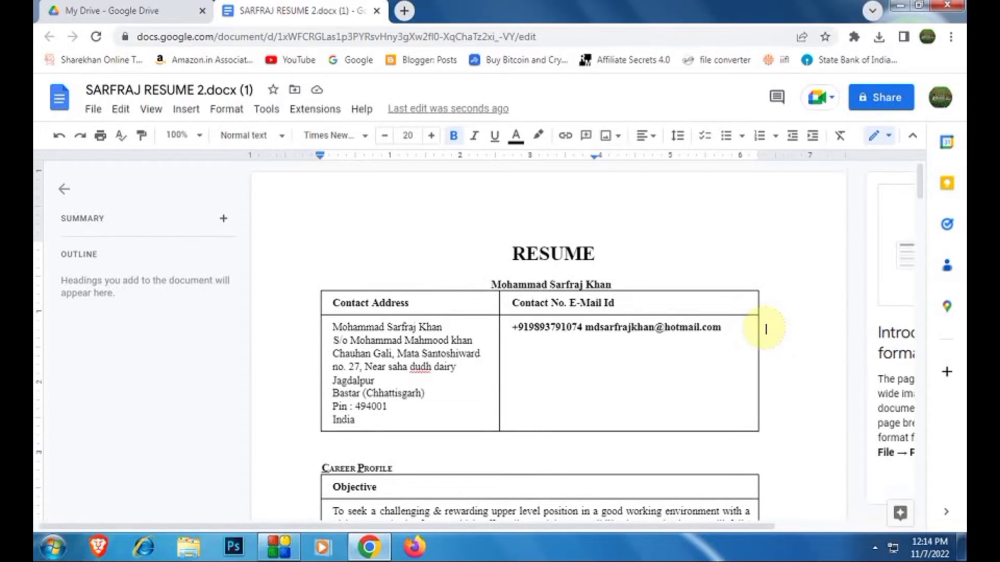
- Review the converted resume's pages, then show the File > Download format list
{"action": "scroll", "coordinate": [766, 329], "scroll_direction": "down", "scroll_amount": 10}
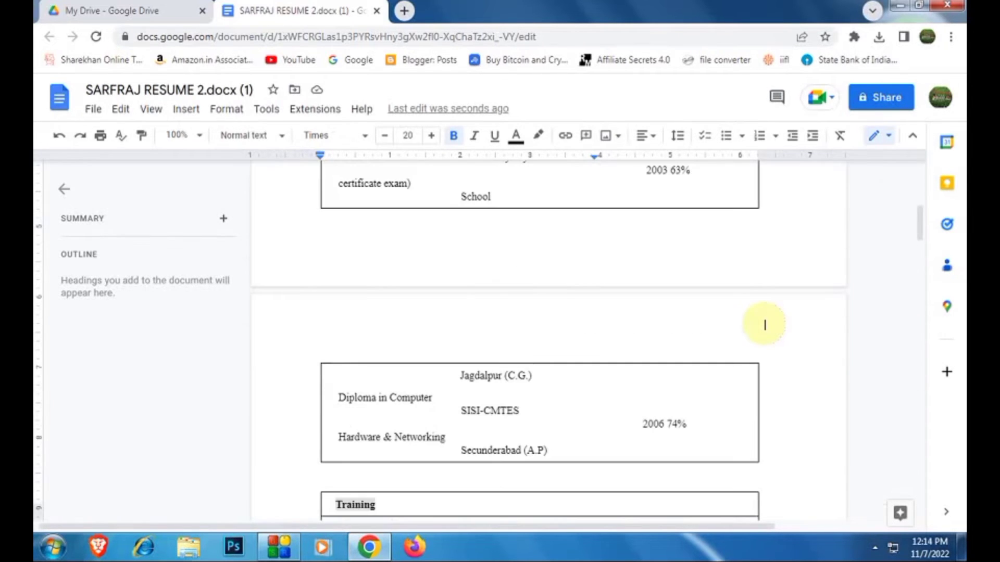
{"action": "scroll", "coordinate": [764, 325], "scroll_direction": "down", "scroll_amount": 6}
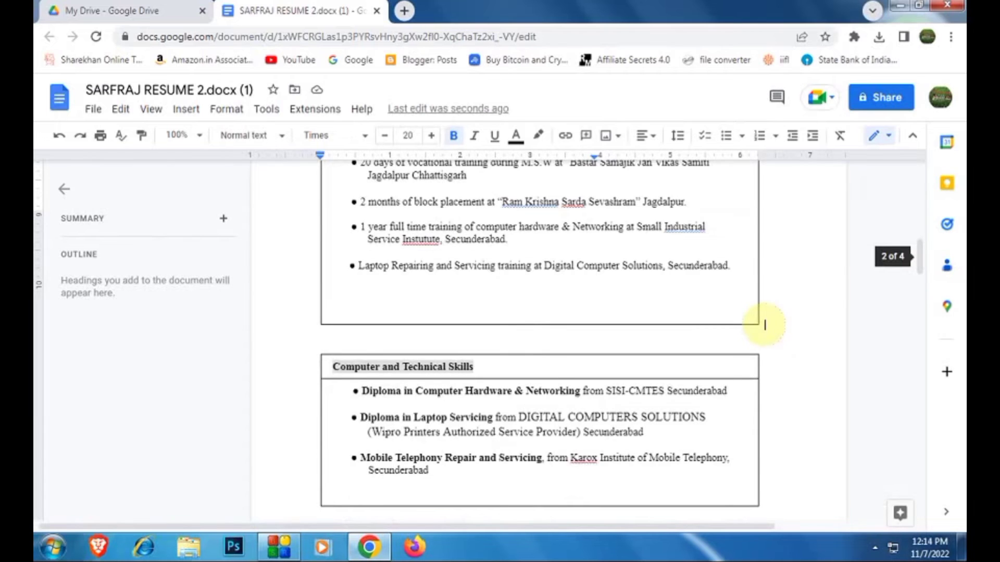
{"action": "scroll", "coordinate": [764, 325], "scroll_direction": "down", "scroll_amount": 2}
{"action": "scroll", "coordinate": [765, 325], "scroll_direction": "up", "scroll_amount": 6}
{"action": "scroll", "coordinate": [759, 325], "scroll_direction": "up", "scroll_amount": 10}
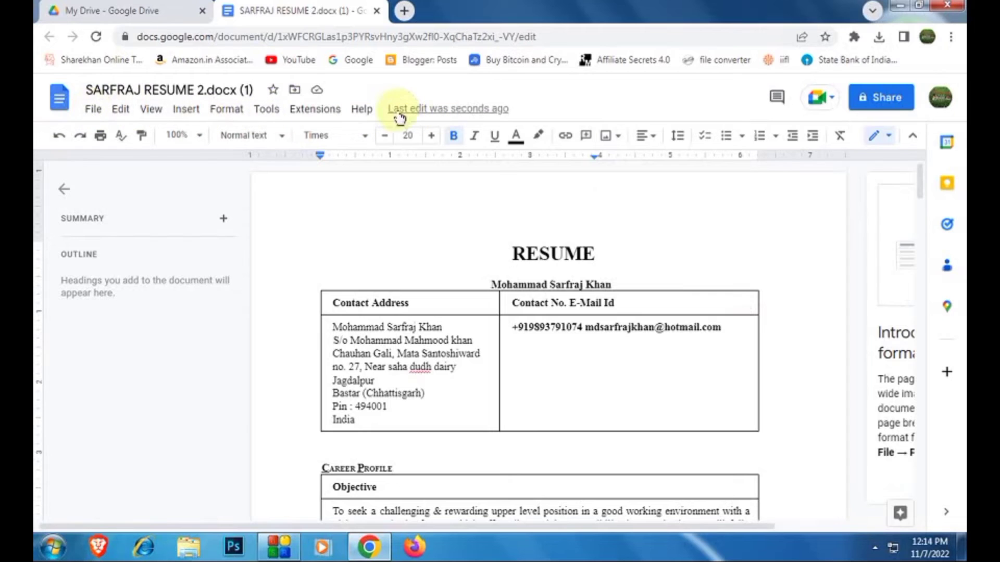
{"action": "left_click", "coordinate": [90, 111]}
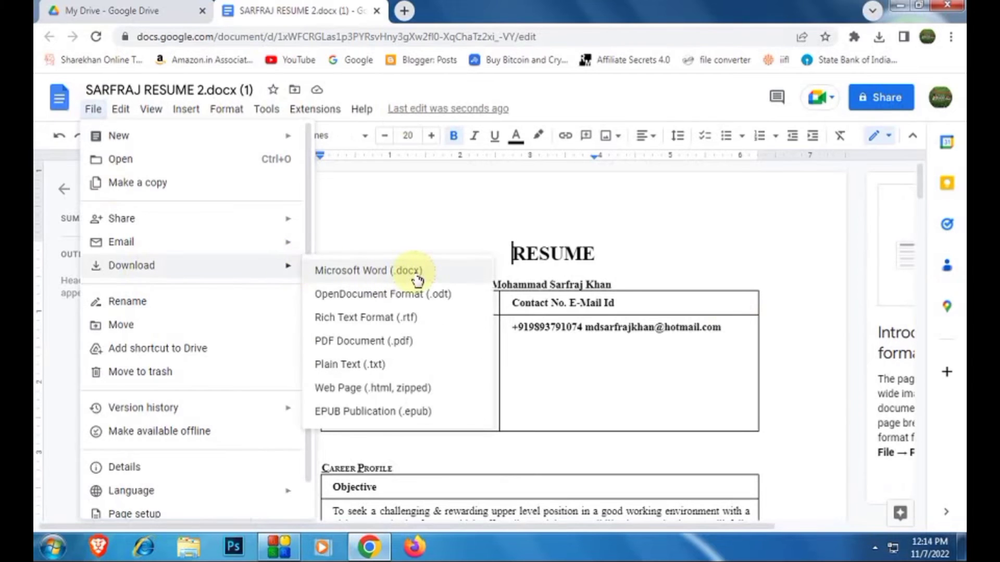
- Download the resume as a 12.4 KB Microsoft Word (.docx) file and reveal it in Downloads
{"action": "mouse_move", "coordinate": [131, 265]}
{"action": "left_click", "coordinate": [373, 276]}
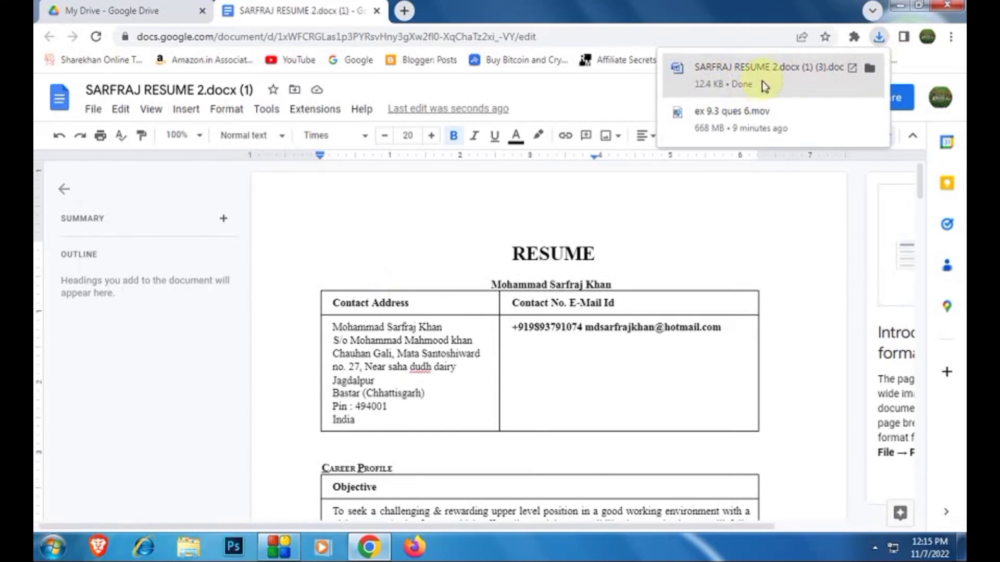
{"action": "left_click", "coordinate": [868, 70]}
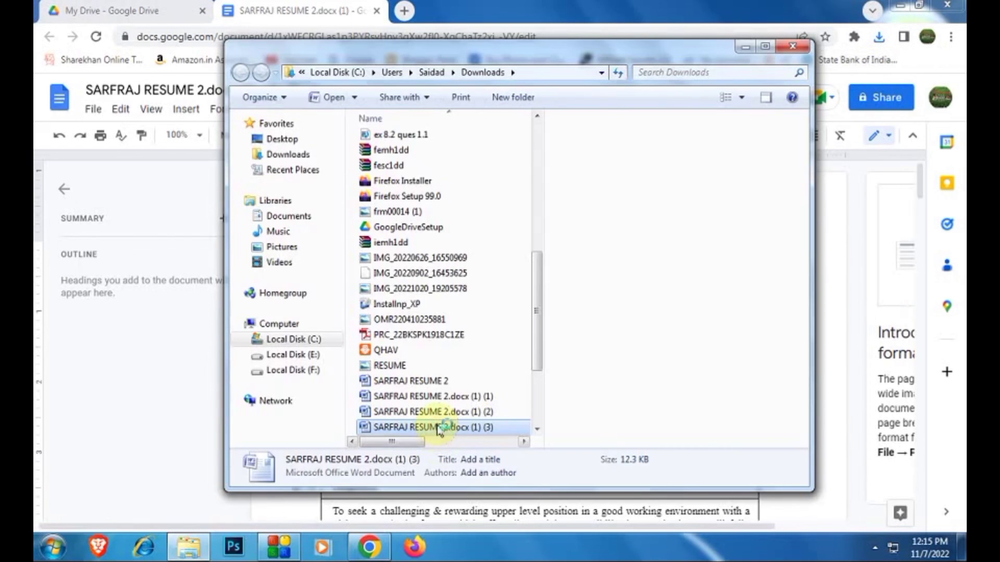
- Open the downloaded .docx in Word and scroll through its 4 editable pages
{"action": "double_click", "coordinate": [468, 427]}
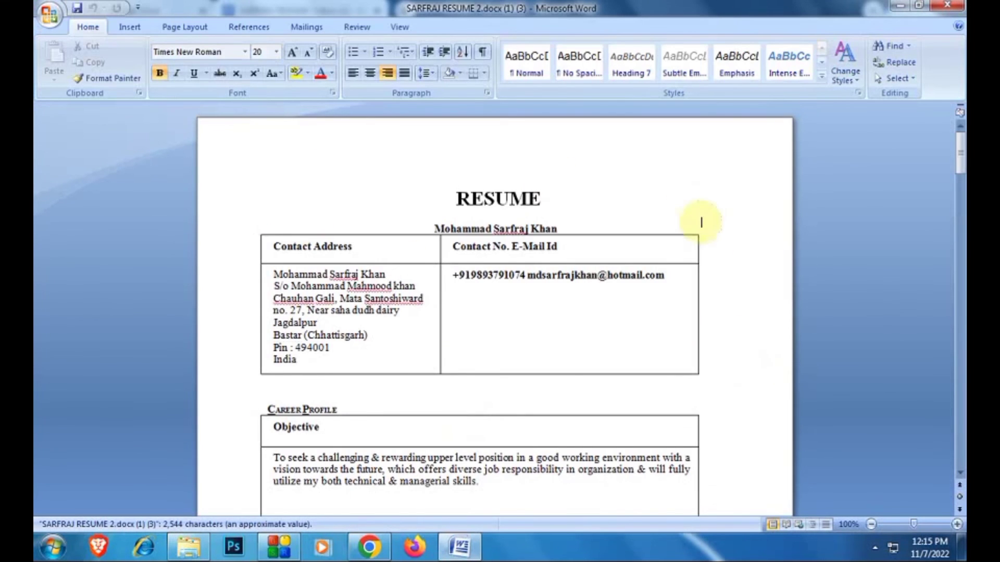
{"action": "scroll", "coordinate": [718, 320], "scroll_direction": "down", "scroll_amount": 1}
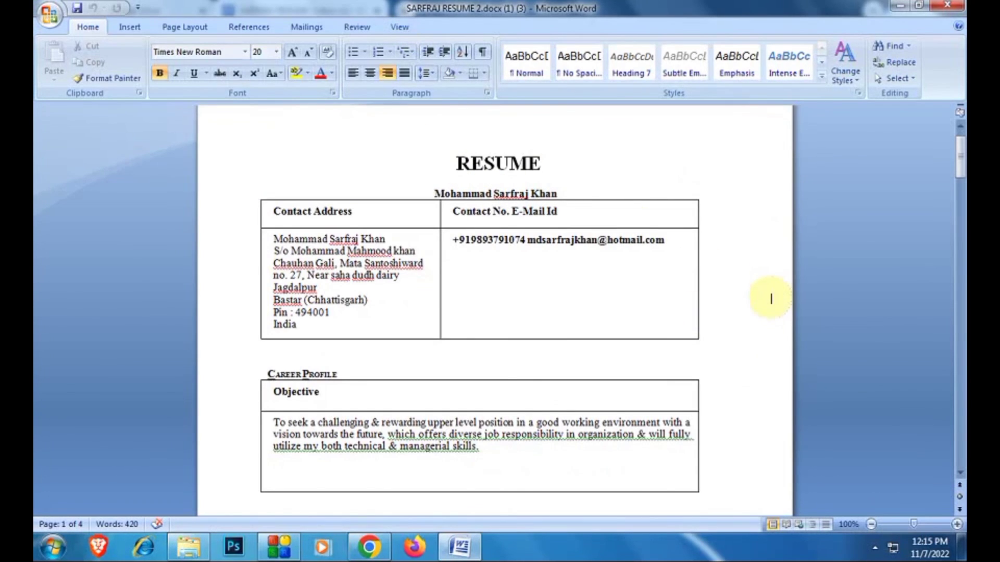
{"action": "scroll", "coordinate": [771, 298], "scroll_direction": "down", "scroll_amount": 3}
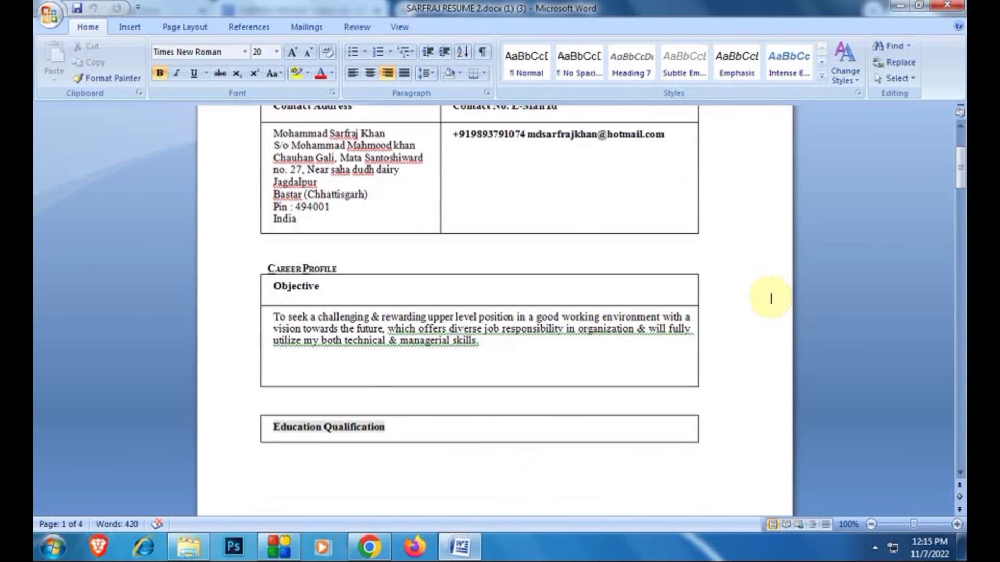
{"action": "scroll", "coordinate": [770, 299], "scroll_direction": "down", "scroll_amount": 5}
{"action": "scroll", "coordinate": [771, 299], "scroll_direction": "down", "scroll_amount": 5}
{"action": "scroll", "coordinate": [770, 298], "scroll_direction": "down", "scroll_amount": 3}
{"action": "scroll", "coordinate": [771, 298], "scroll_direction": "down", "scroll_amount": 6}
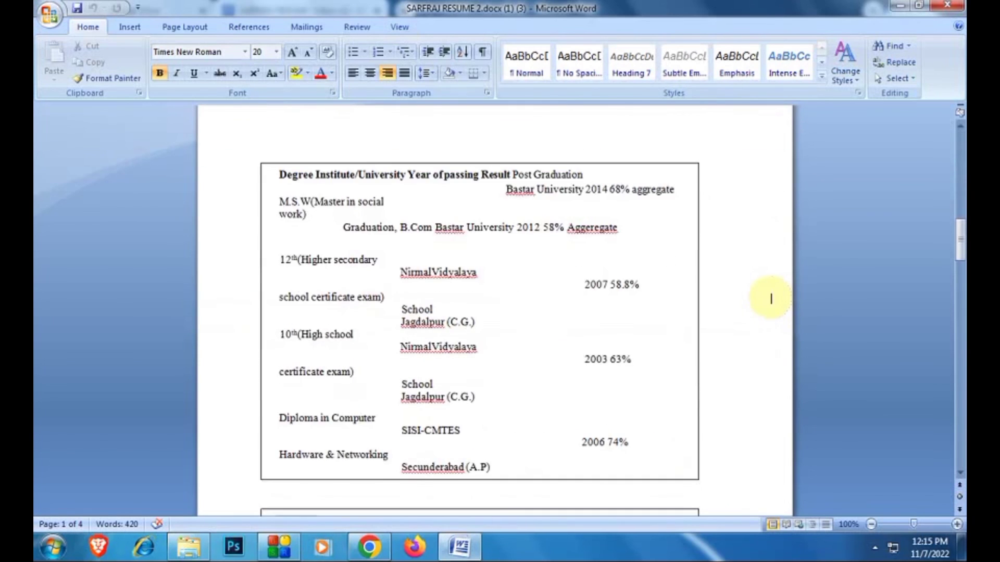
{"action": "scroll", "coordinate": [771, 298], "scroll_direction": "up", "scroll_amount": 7}
{"action": "scroll", "coordinate": [771, 299], "scroll_direction": "up", "scroll_amount": 6}
{"action": "scroll", "coordinate": [771, 298], "scroll_direction": "up", "scroll_amount": 6}
{"action": "scroll", "coordinate": [770, 298], "scroll_direction": "up", "scroll_amount": 4}
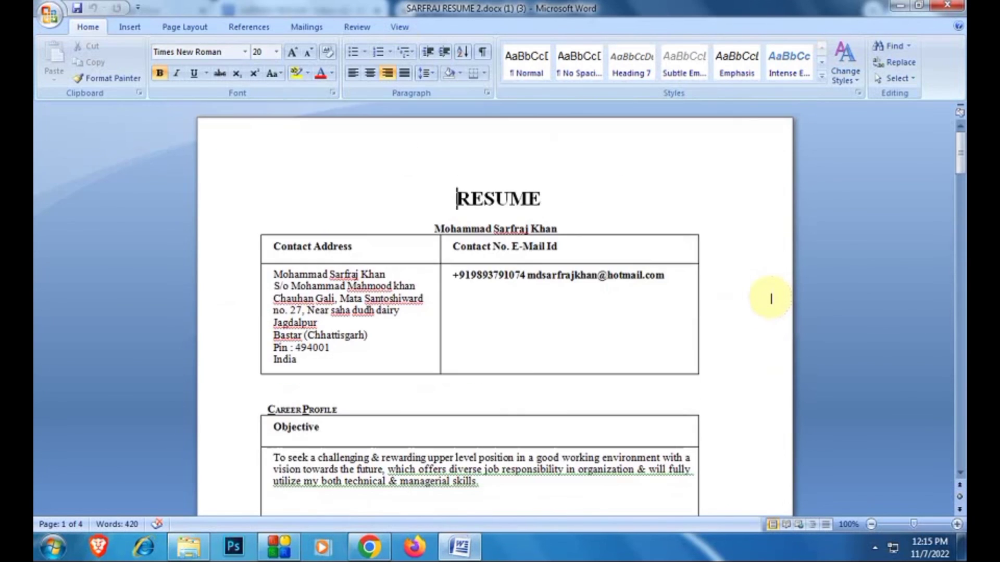